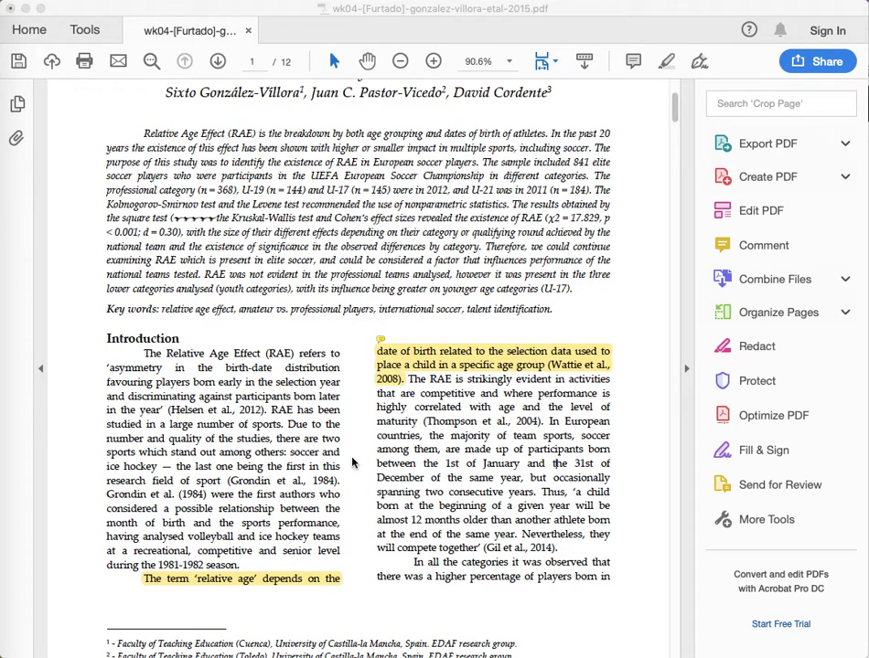
- Open the Comment tool from Tools so the article's page-1 note is listed beside the page
{"action": "scroll", "coordinate": [439, 459], "scroll_direction": "up", "scroll_amount": 5}
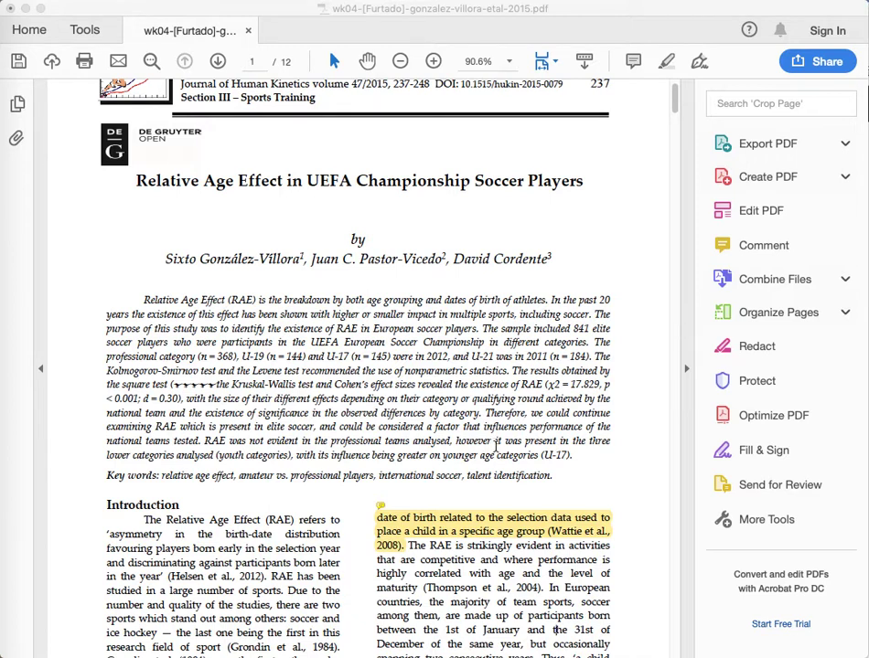
{"action": "scroll", "coordinate": [494, 445], "scroll_direction": "up", "scroll_amount": 2}
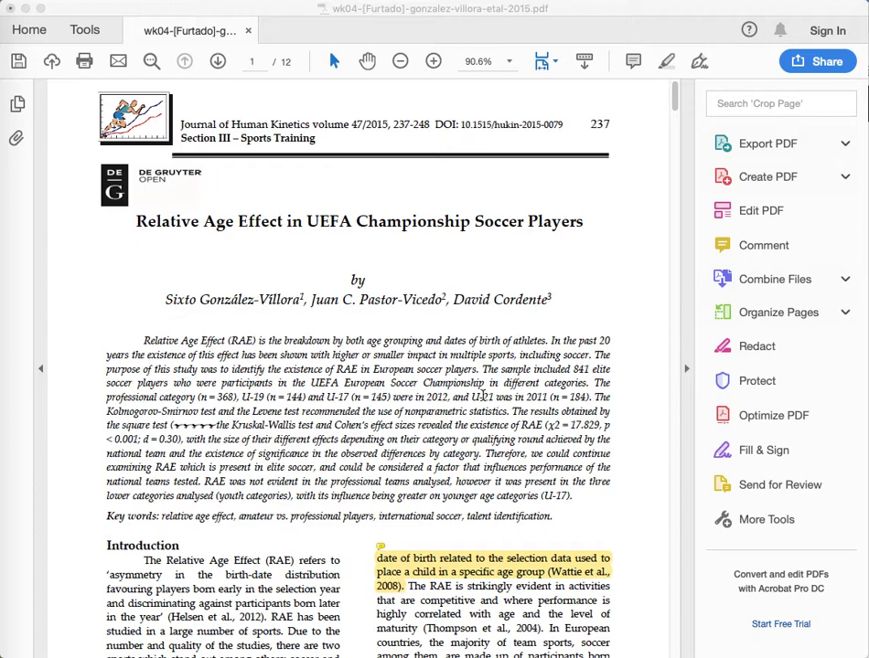
{"action": "scroll", "coordinate": [477, 430], "scroll_direction": "down", "scroll_amount": 5}
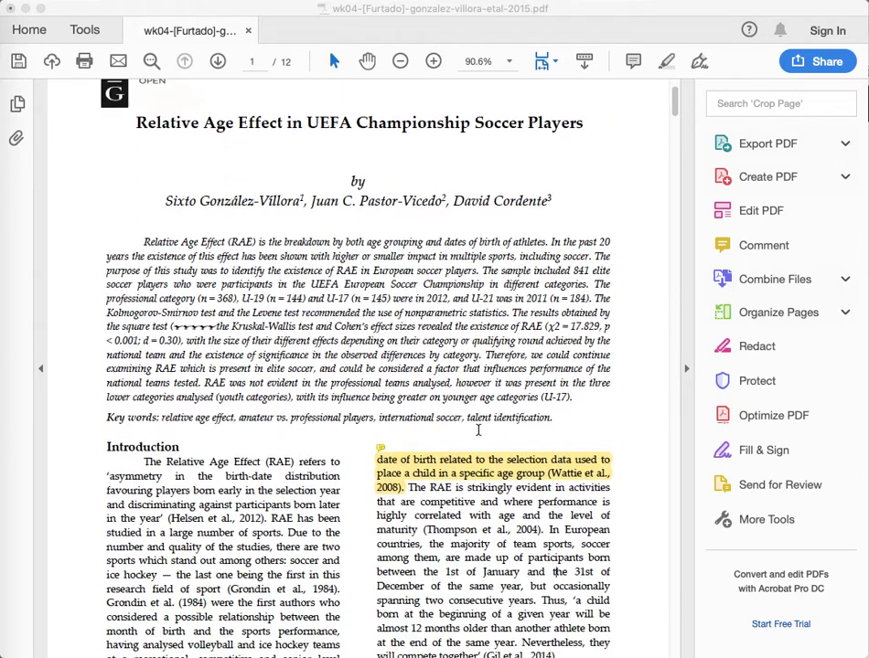
{"action": "scroll", "coordinate": [477, 429], "scroll_direction": "down", "scroll_amount": 6}
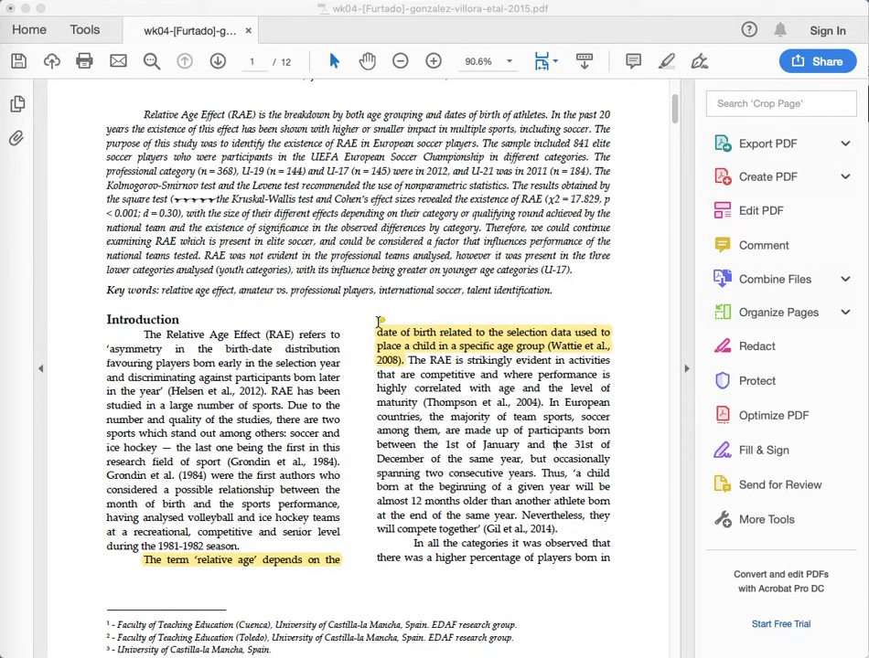
{"action": "left_click", "coordinate": [381, 323]}
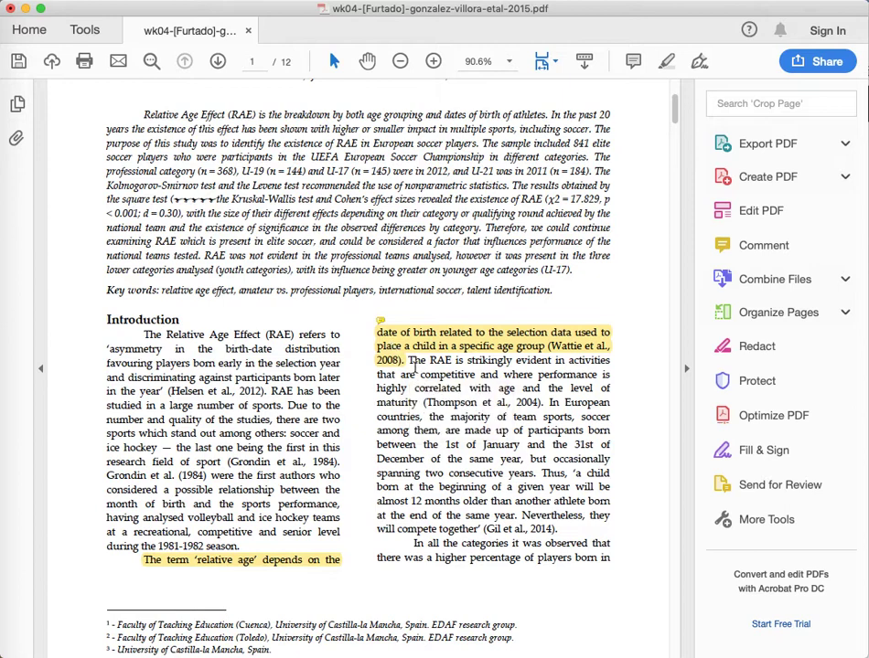
{"action": "mouse_move", "coordinate": [391, 341]}
{"action": "left_click", "coordinate": [87, 33]}
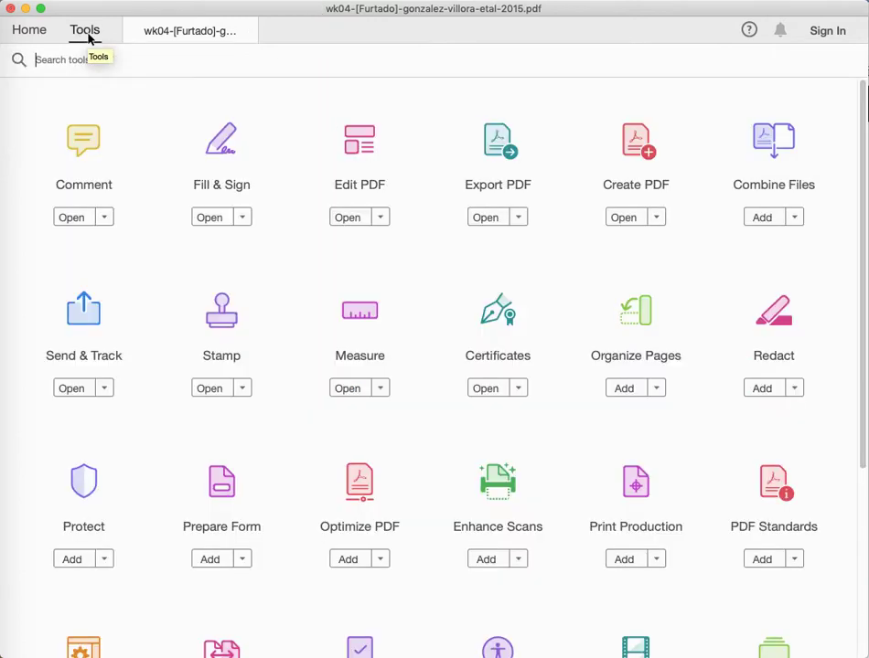
{"action": "left_click", "coordinate": [89, 149]}
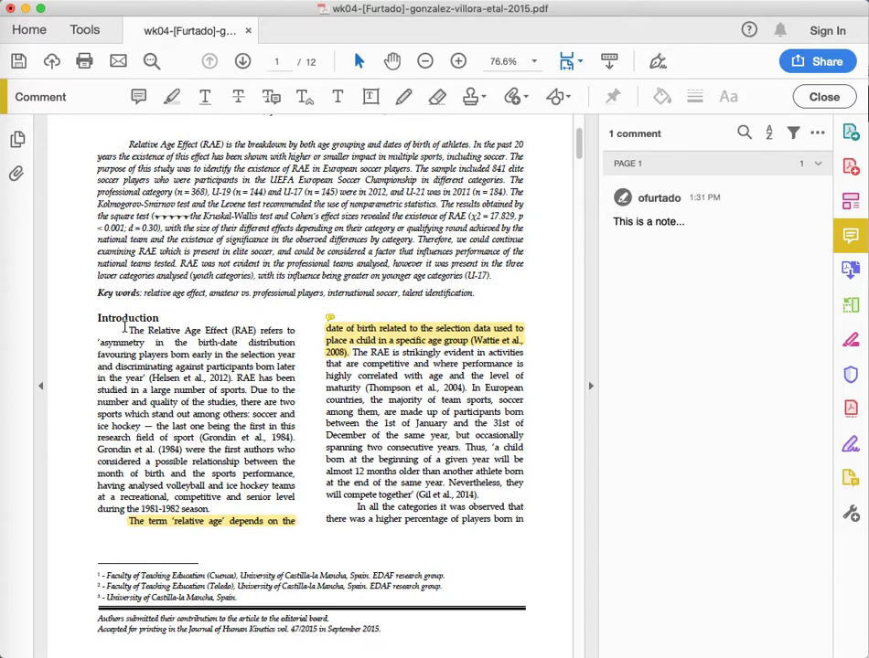
- Highlight the Introduction's opening sentences and post the comment 'Note here...' on them
{"action": "left_click_drag", "start_coordinate": [127, 329], "coordinate": [231, 377]}
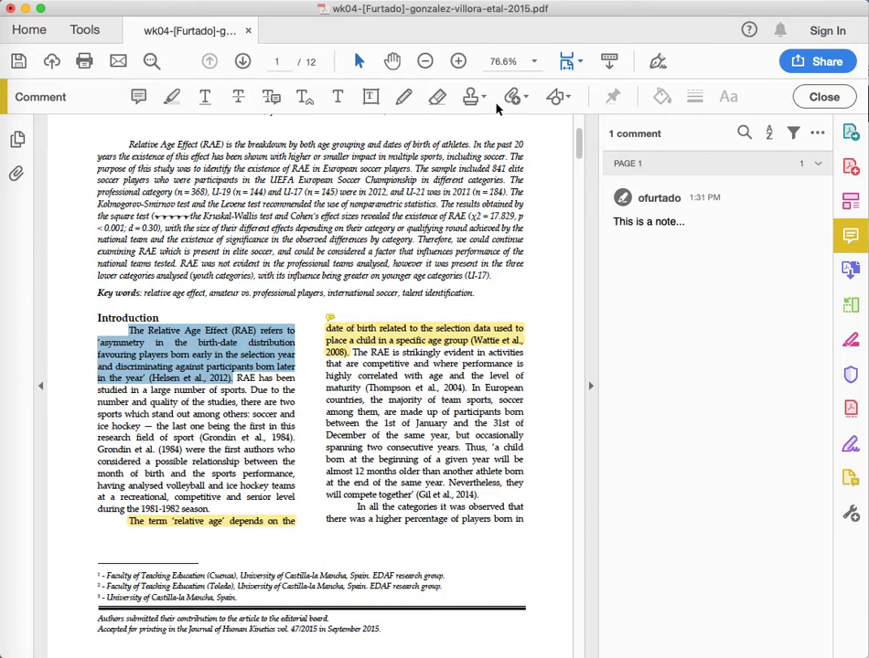
{"action": "left_click", "coordinate": [171, 101]}
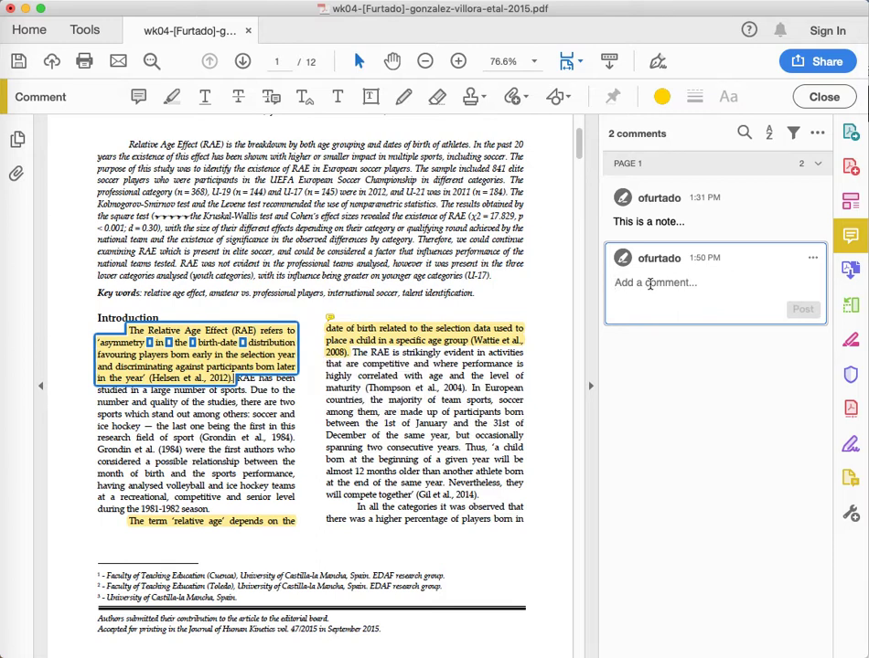
{"action": "type", "text": "Note hwwe"}
{"action": "key", "text": "BackSpace"}
{"action": "key", "text": "BackSpace"}
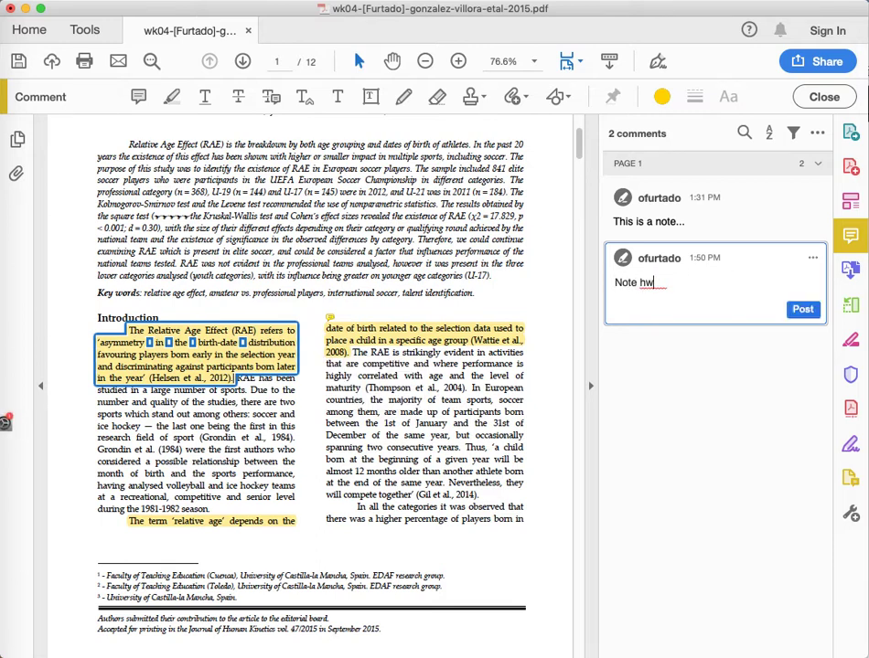
{"action": "key", "text": "BackSpace"}
{"action": "type", "text": "ere..."}
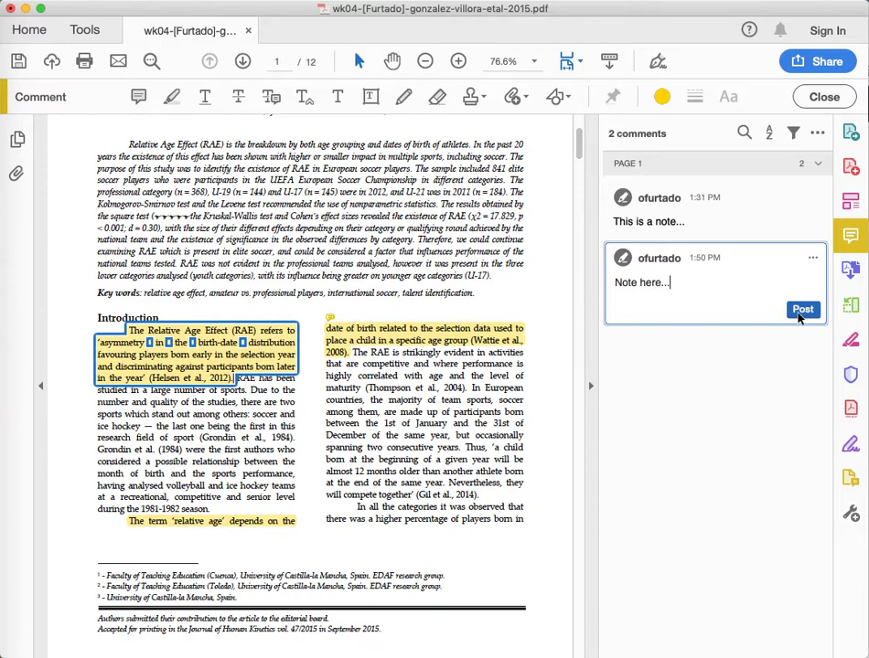
{"action": "left_click", "coordinate": [801, 311]}
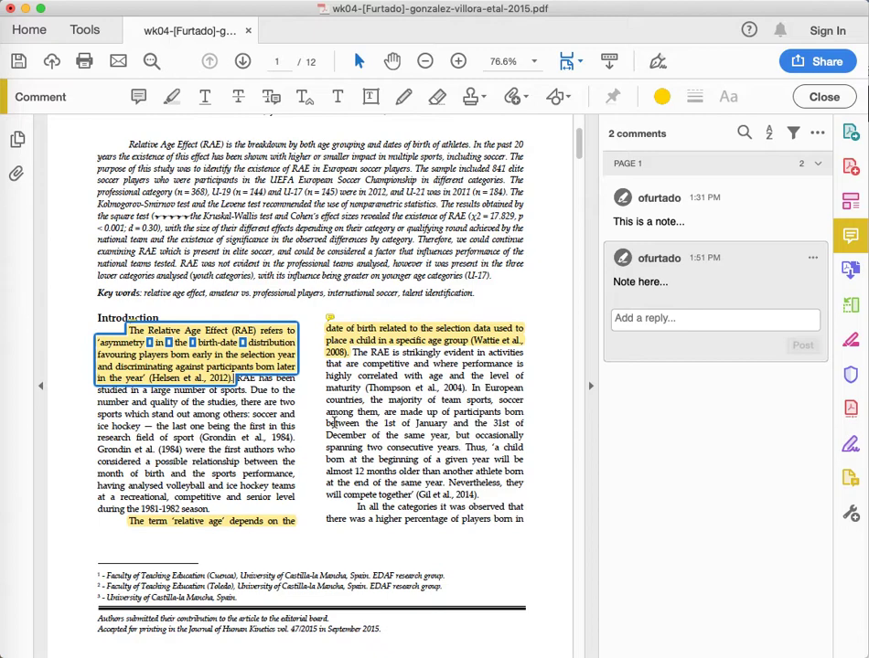
{"action": "scroll", "coordinate": [384, 424], "scroll_direction": "down", "scroll_amount": 5}
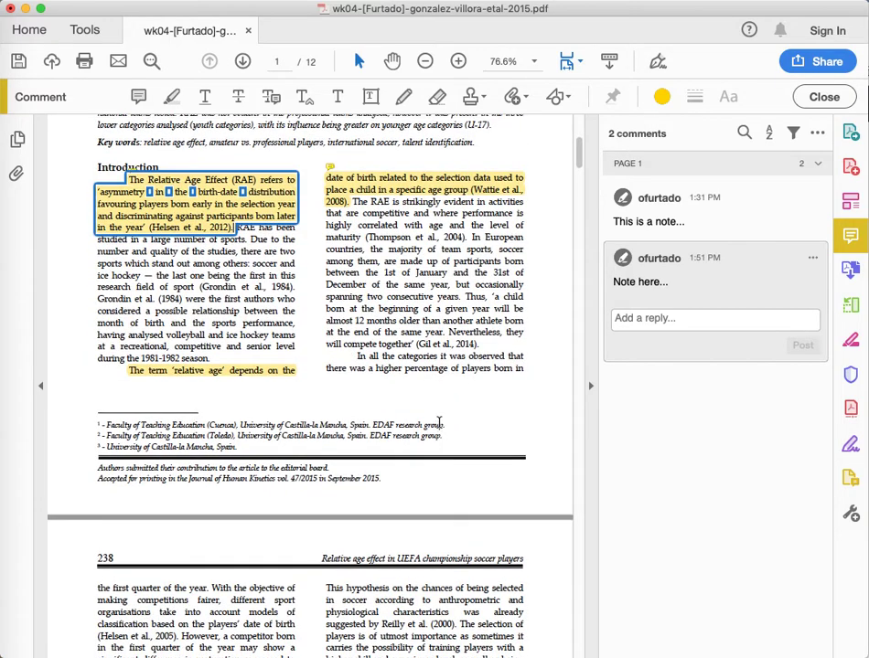
{"action": "scroll", "coordinate": [439, 422], "scroll_direction": "up", "scroll_amount": 4}
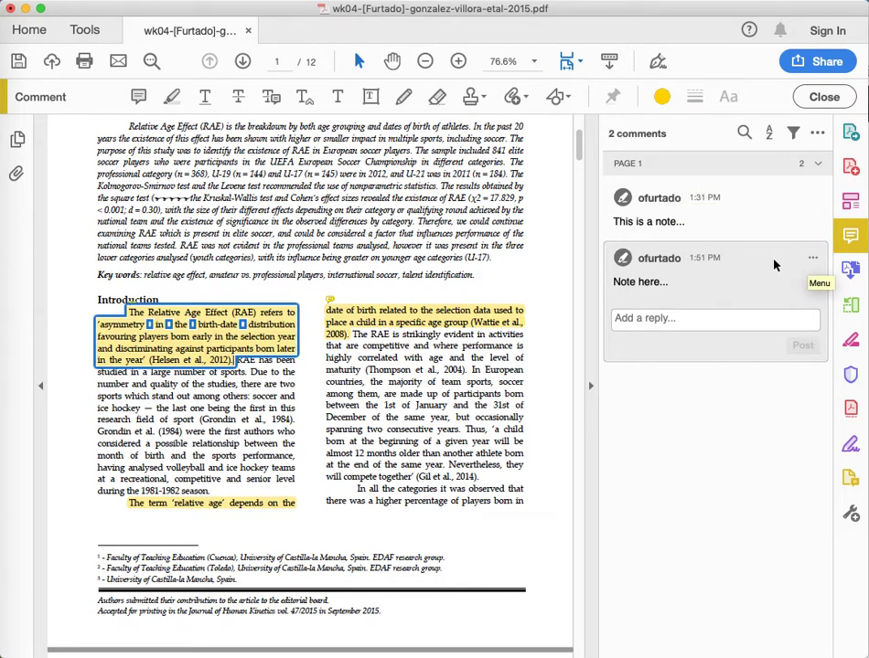
{"action": "mouse_move", "coordinate": [330, 299]}
{"action": "scroll", "coordinate": [334, 300], "scroll_direction": "up", "scroll_amount": 4}
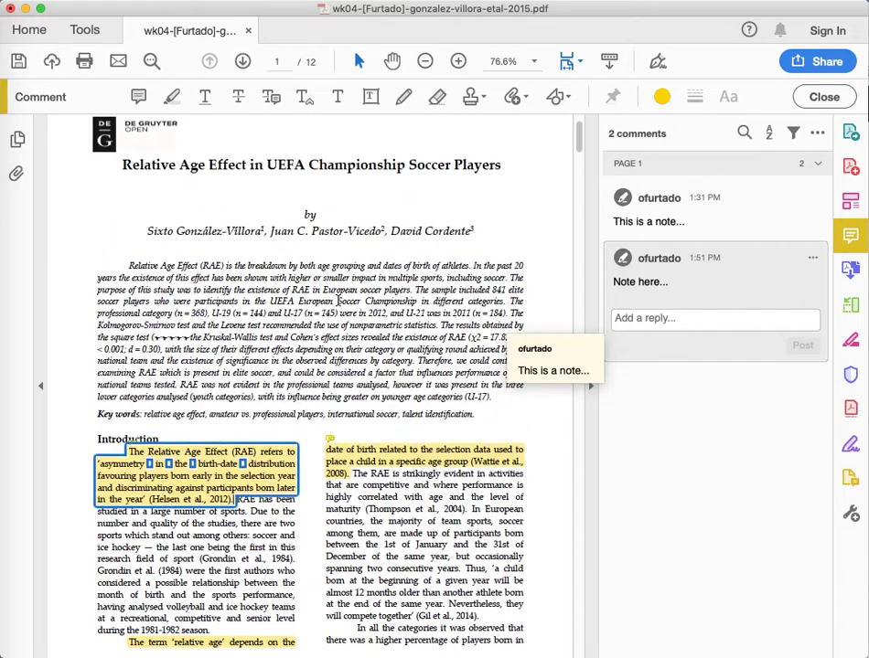
{"action": "scroll", "coordinate": [336, 302], "scroll_direction": "up", "scroll_amount": 2}
{"action": "scroll", "coordinate": [337, 302], "scroll_direction": "down", "scroll_amount": 4}
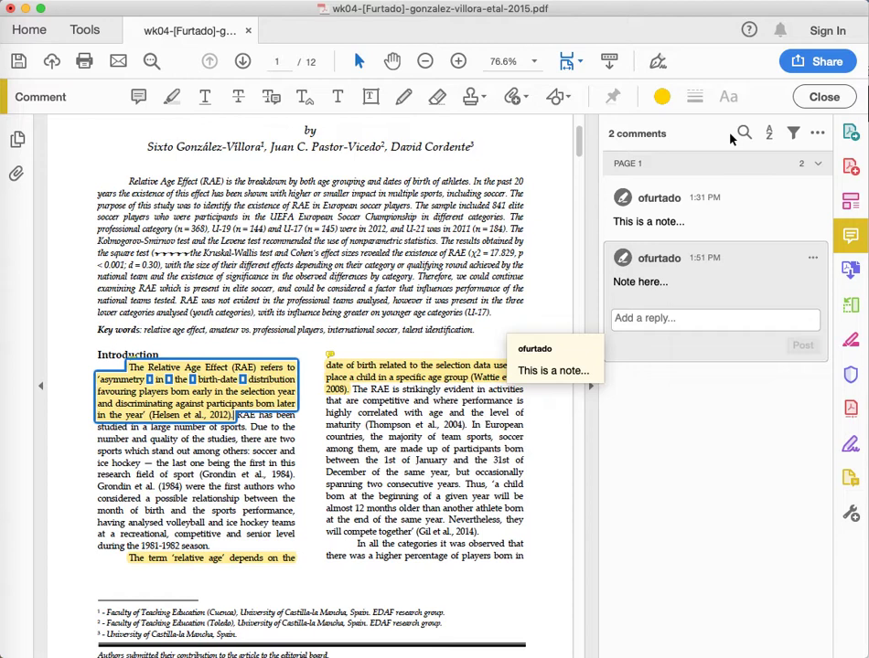
- Shift the Acrobat window left and open the Comment pane's '...' options menu
{"action": "left_click", "coordinate": [819, 135]}
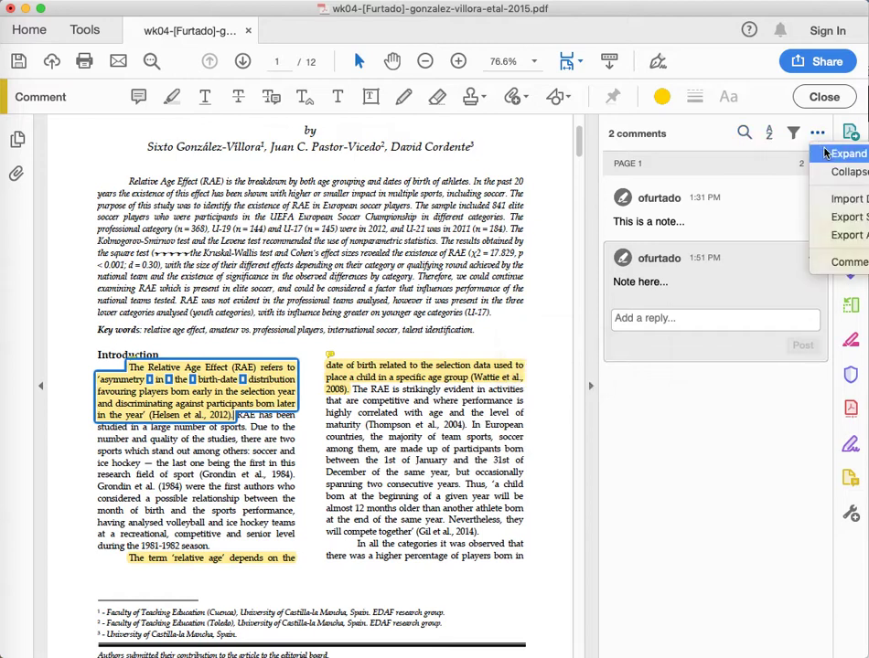
{"action": "left_click", "coordinate": [640, 12]}
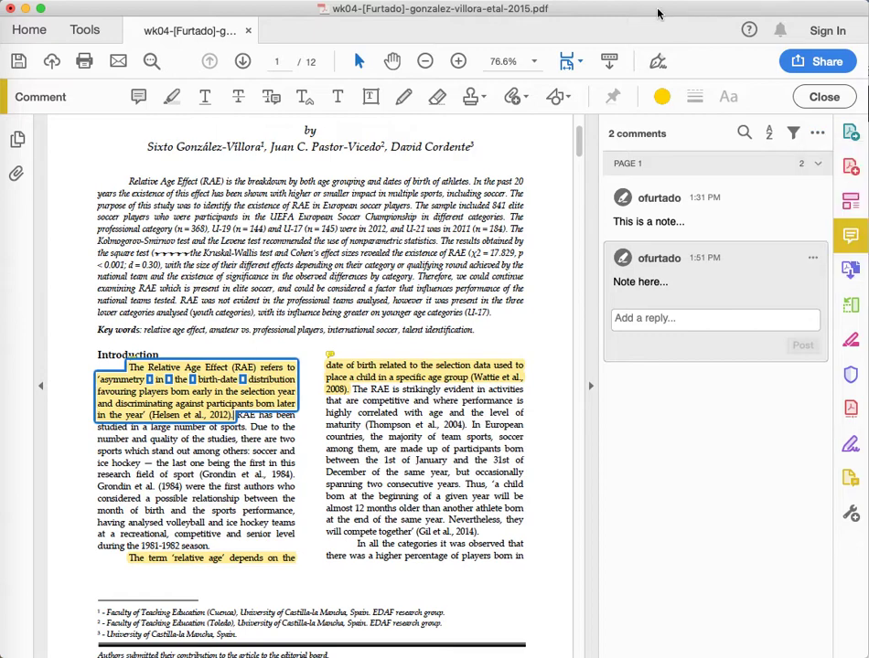
{"action": "left_click_drag", "start_coordinate": [663, 10], "coordinate": [603, 12]}
{"action": "left_click", "coordinate": [757, 134]}
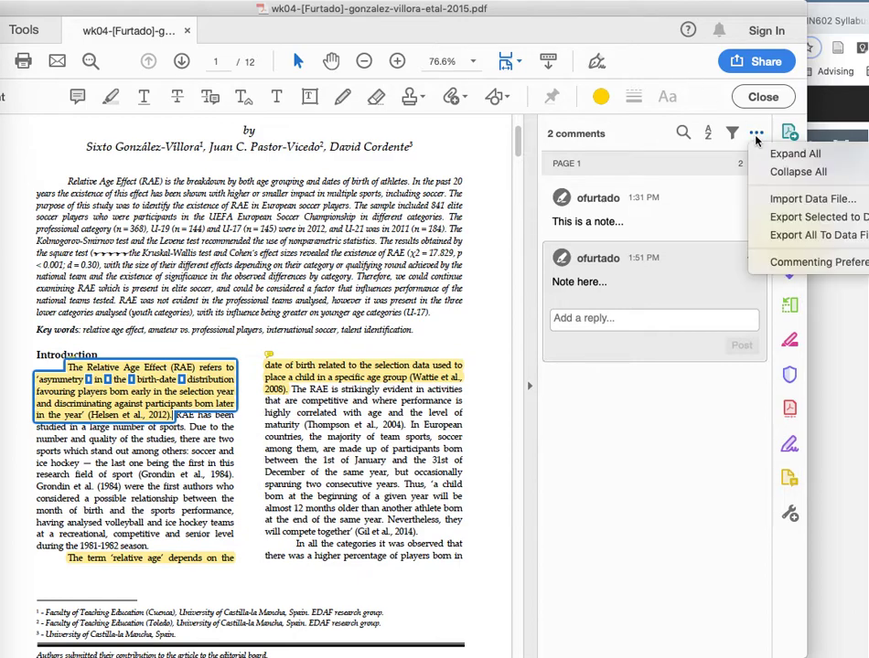
{"action": "left_click_drag", "start_coordinate": [630, 13], "coordinate": [563, 13]}
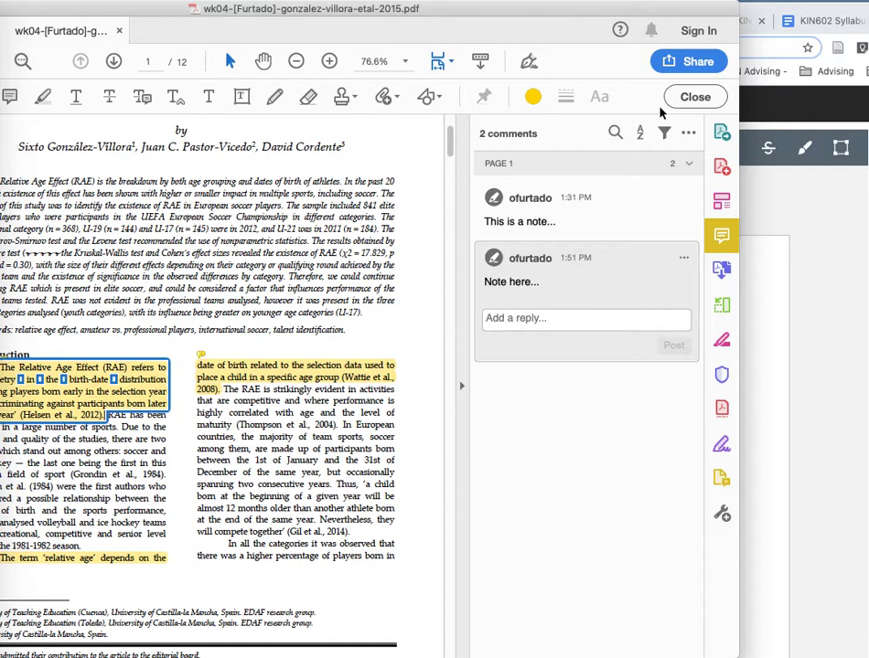
{"action": "left_click", "coordinate": [688, 134]}
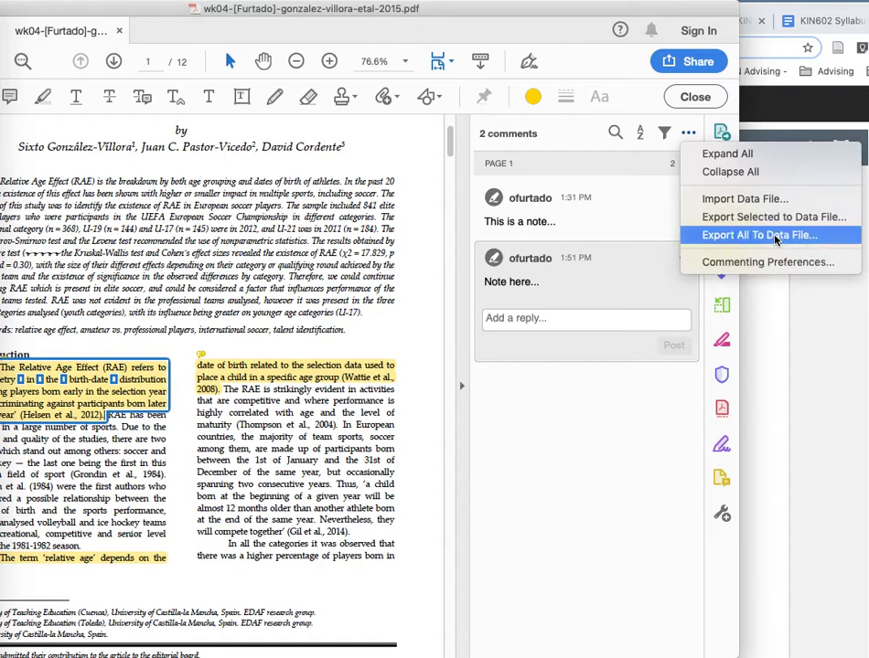
- Choose Export All To Data File, keeping the Acrobat FDF format and the Downloads destination
{"action": "left_click", "coordinate": [750, 235]}
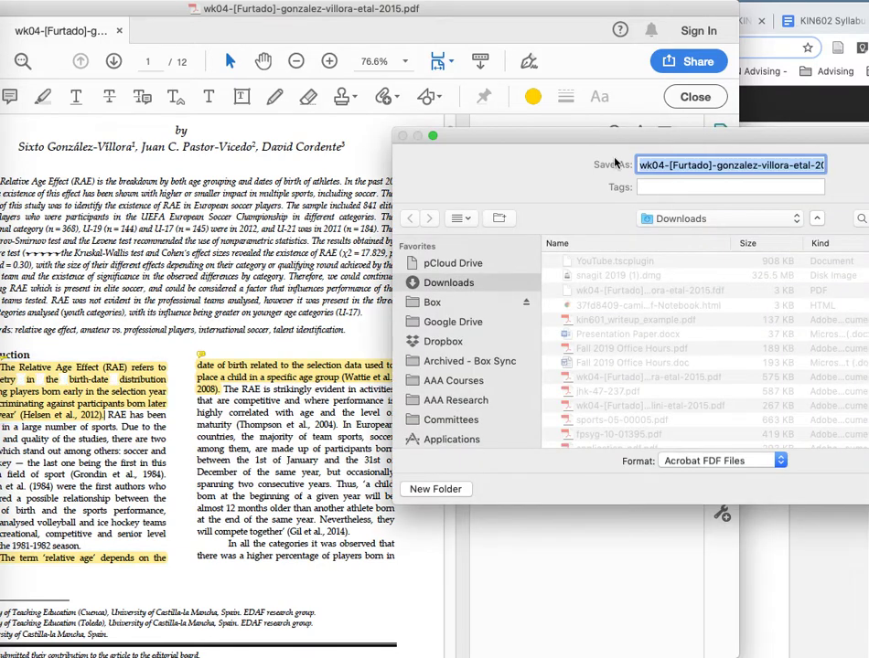
{"action": "left_click_drag", "start_coordinate": [583, 88], "coordinate": [420, 153]}
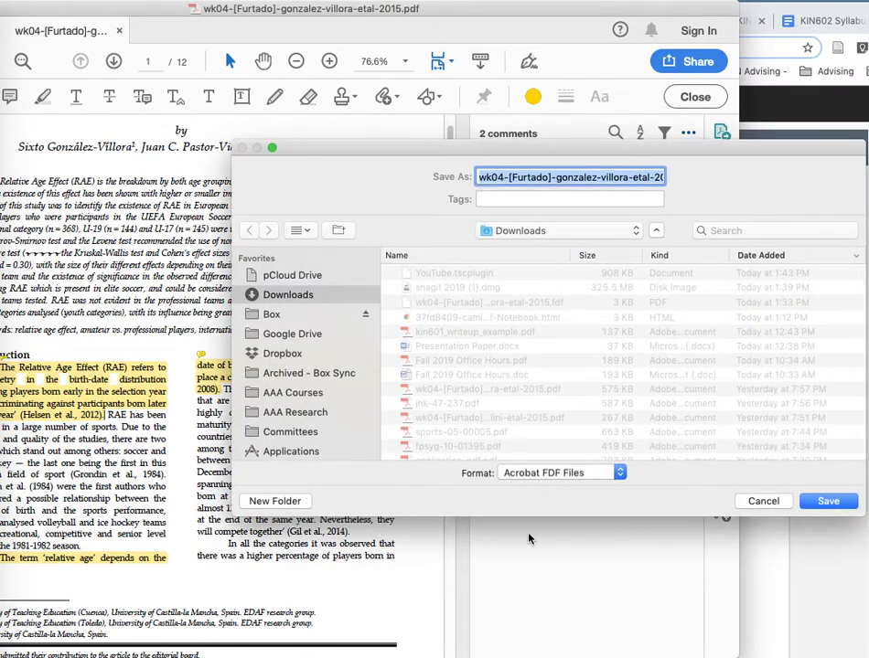
{"action": "left_click", "coordinate": [566, 475]}
{"action": "left_click", "coordinate": [537, 473]}
{"action": "left_click_drag", "start_coordinate": [366, 155], "coordinate": [315, 135]}
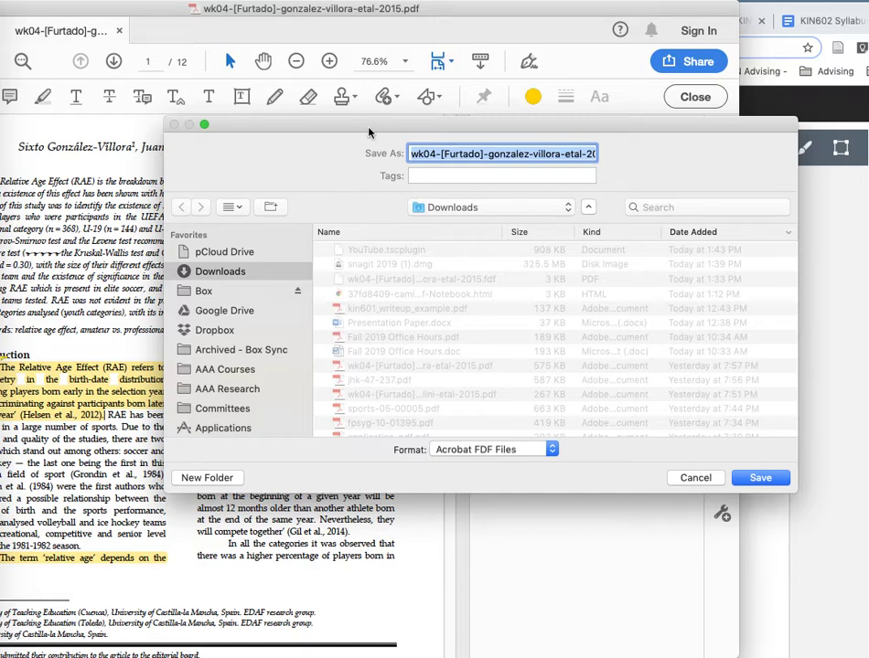
{"action": "mouse_move", "coordinate": [361, 125]}
{"action": "left_mouse_down"}
{"action": "mouse_move", "coordinate": [329, 124]}
{"action": "mouse_move", "coordinate": [348, 170]}
{"action": "mouse_move", "coordinate": [354, 143]}
{"action": "left_mouse_up"}
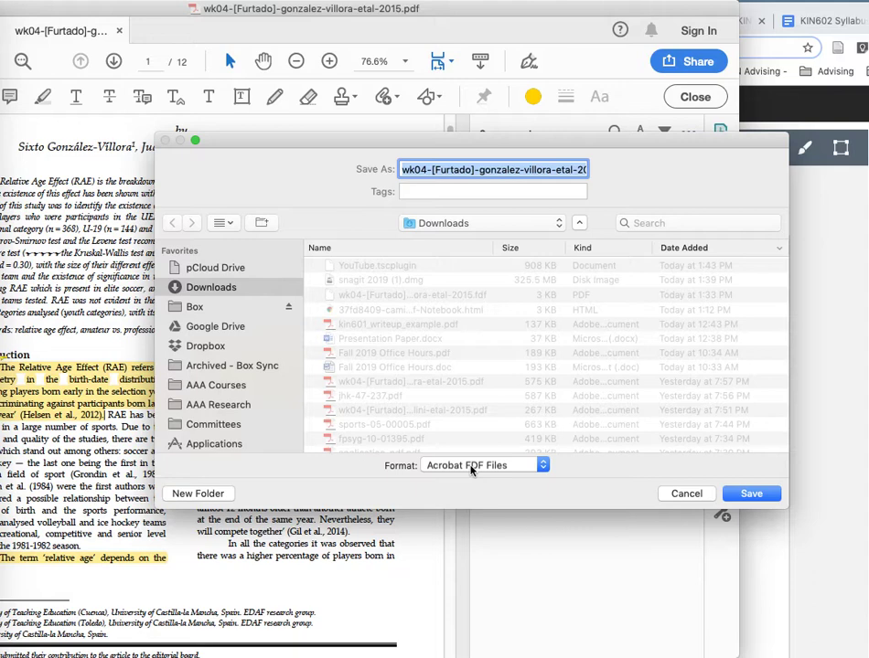
{"action": "left_click_drag", "start_coordinate": [340, 137], "coordinate": [279, 121]}
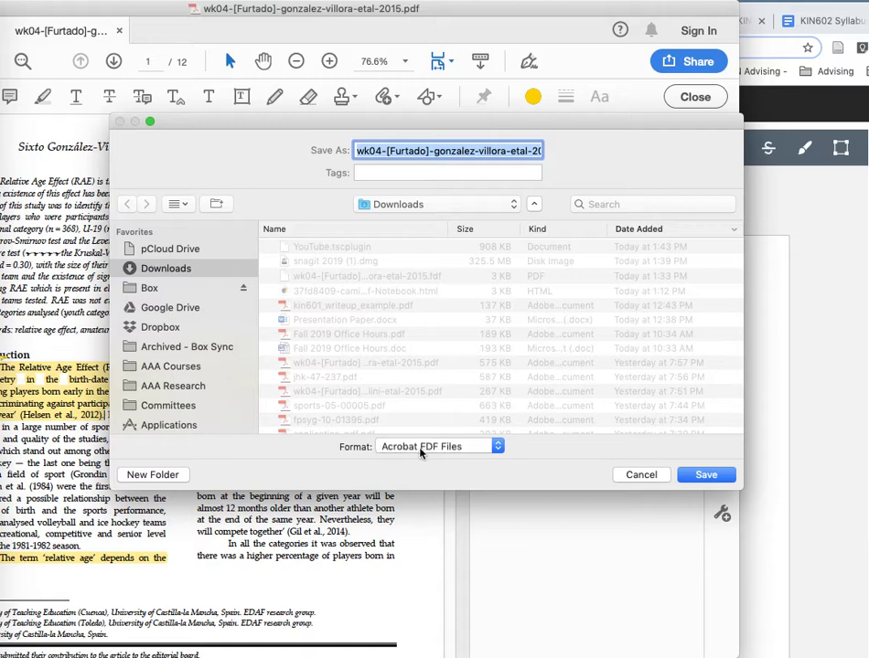
{"action": "left_click_drag", "start_coordinate": [341, 124], "coordinate": [294, 109]}
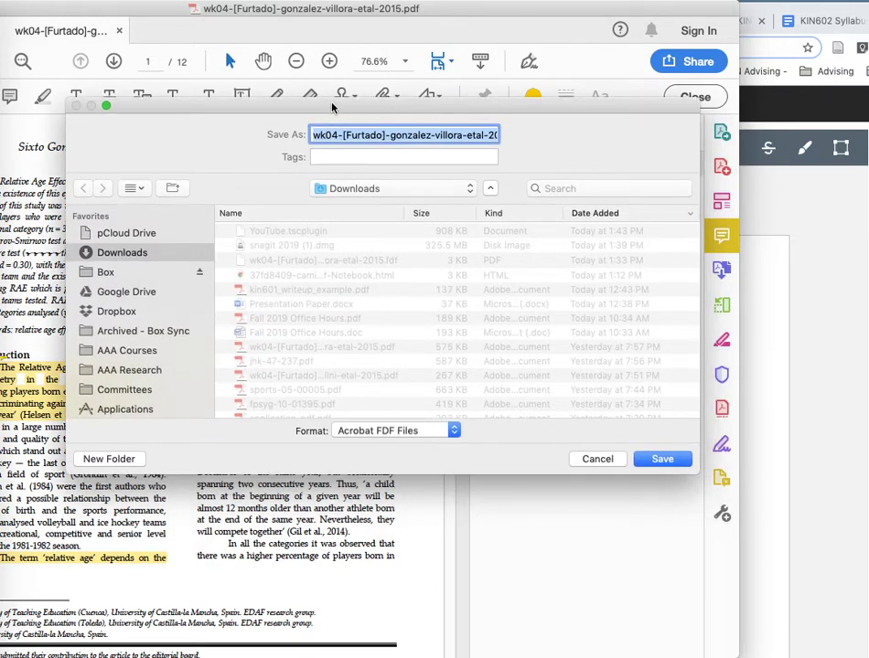
{"action": "left_click_drag", "start_coordinate": [332, 108], "coordinate": [330, 89]}
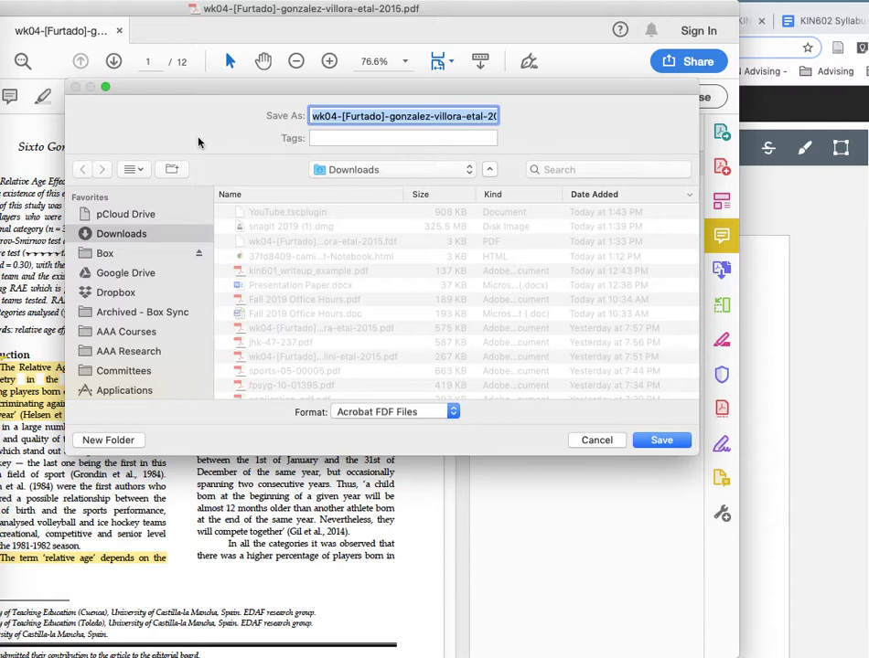
- Confirm Acrobat FDF Files as the export format in the save dialog
{"action": "left_click", "coordinate": [377, 414]}
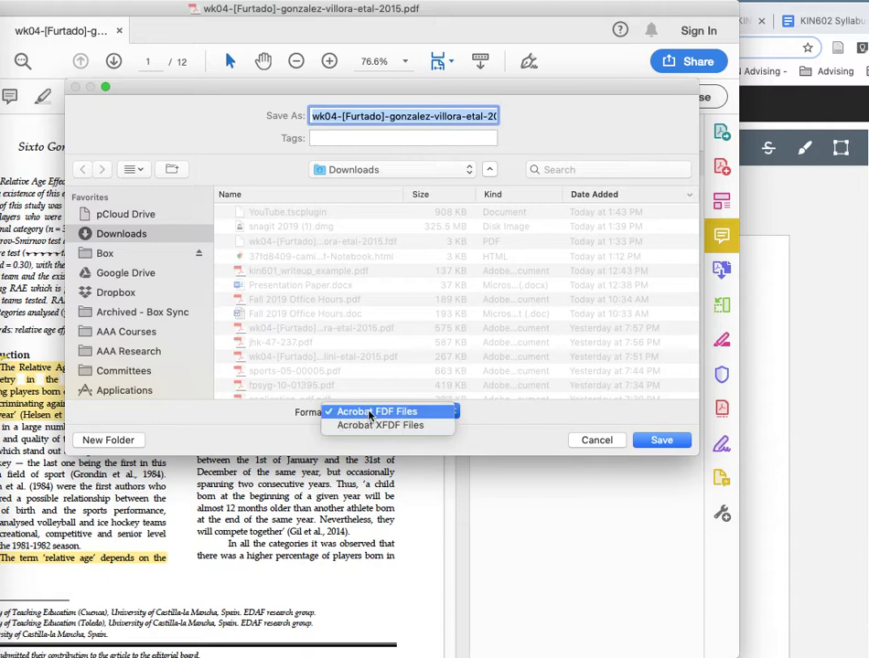
{"action": "left_click", "coordinate": [444, 411]}
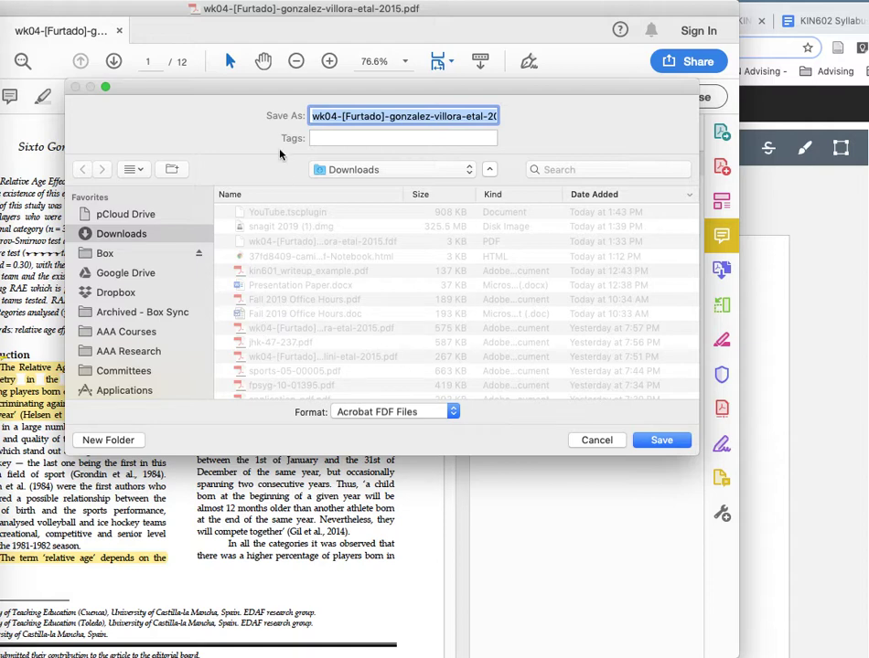
{"action": "left_click_drag", "start_coordinate": [265, 86], "coordinate": [280, 133]}
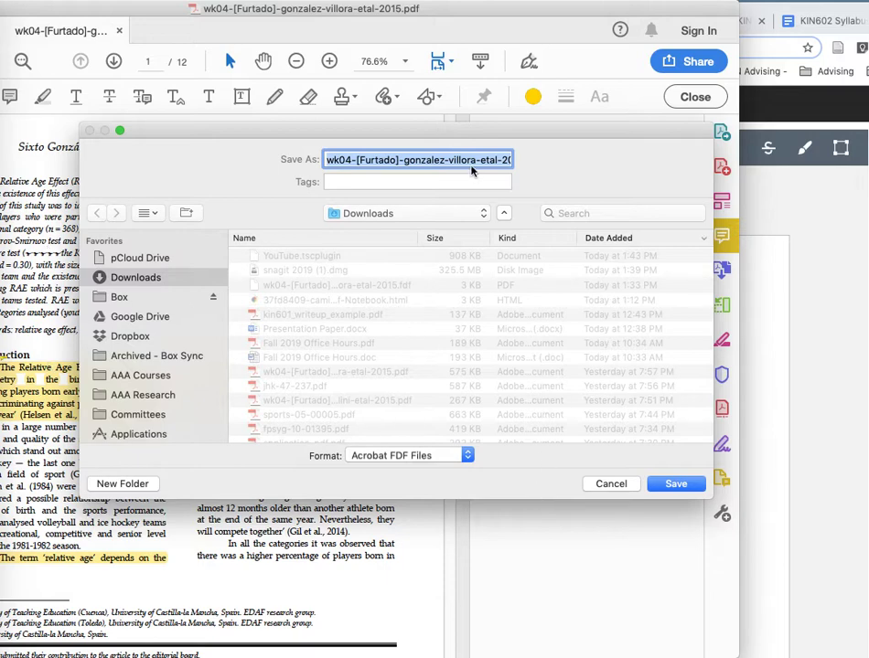
{"action": "left_click_drag", "start_coordinate": [264, 133], "coordinate": [264, 88]}
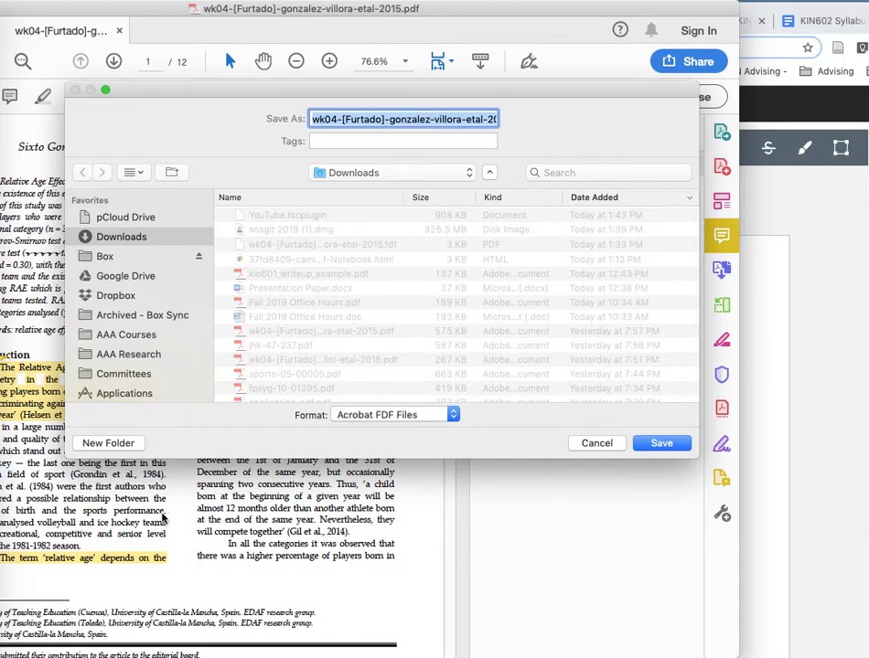
{"action": "left_click_drag", "start_coordinate": [325, 94], "coordinate": [282, 88]}
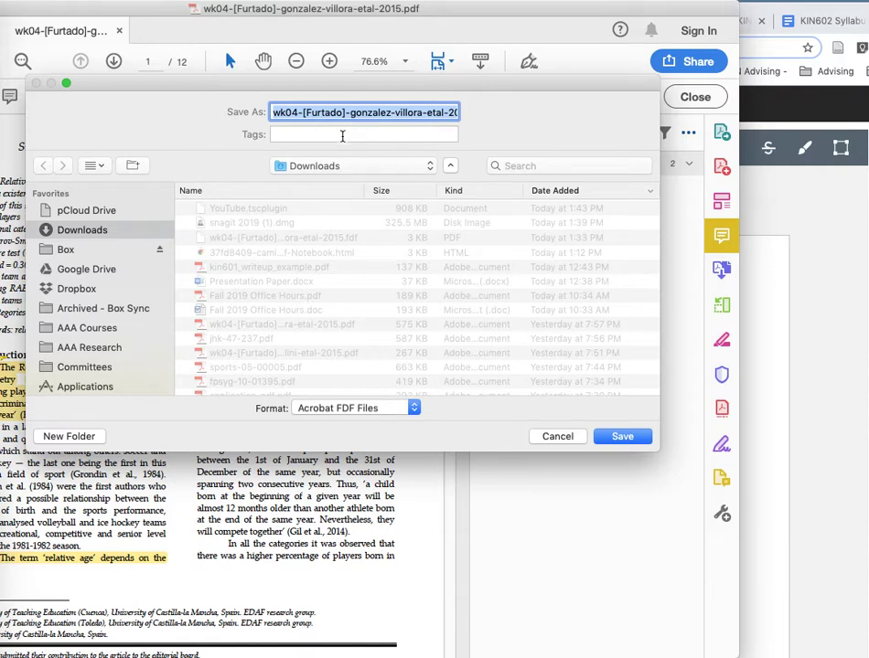
- Save the FDF export to Downloads, replacing the existing same-named file, and move the window back
{"action": "left_click", "coordinate": [629, 440]}
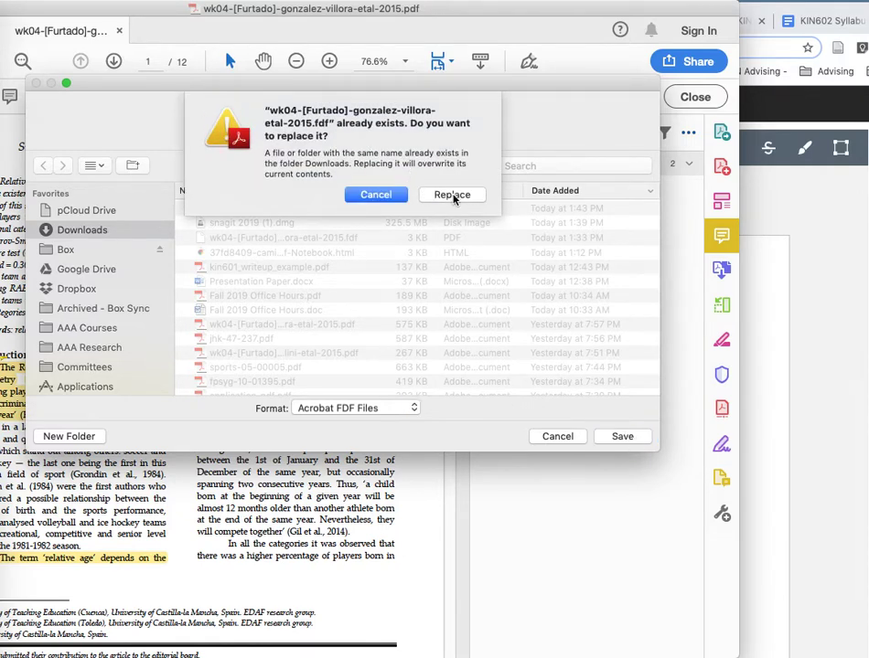
{"action": "left_click", "coordinate": [453, 196]}
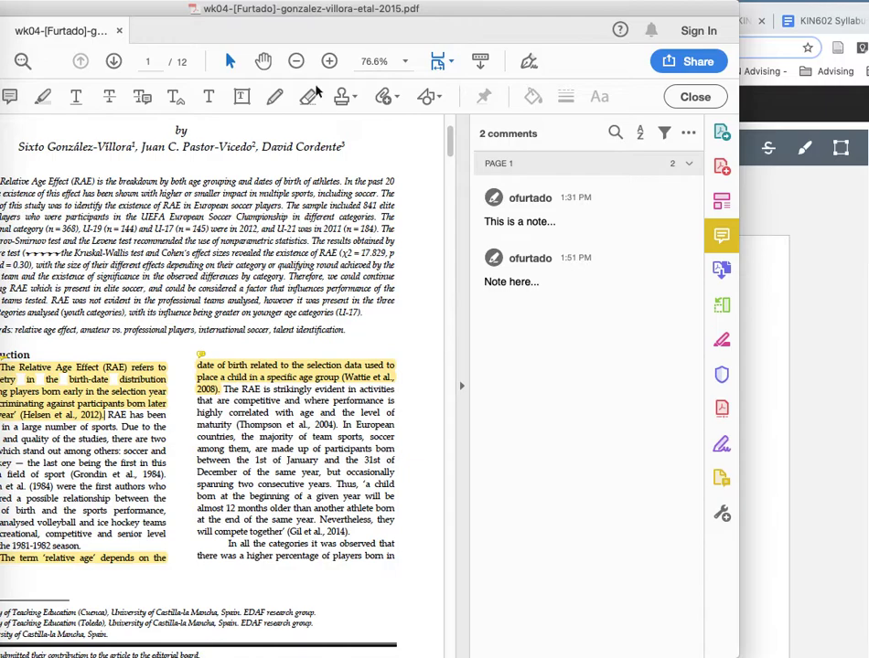
{"action": "left_click_drag", "start_coordinate": [171, 12], "coordinate": [303, 10]}
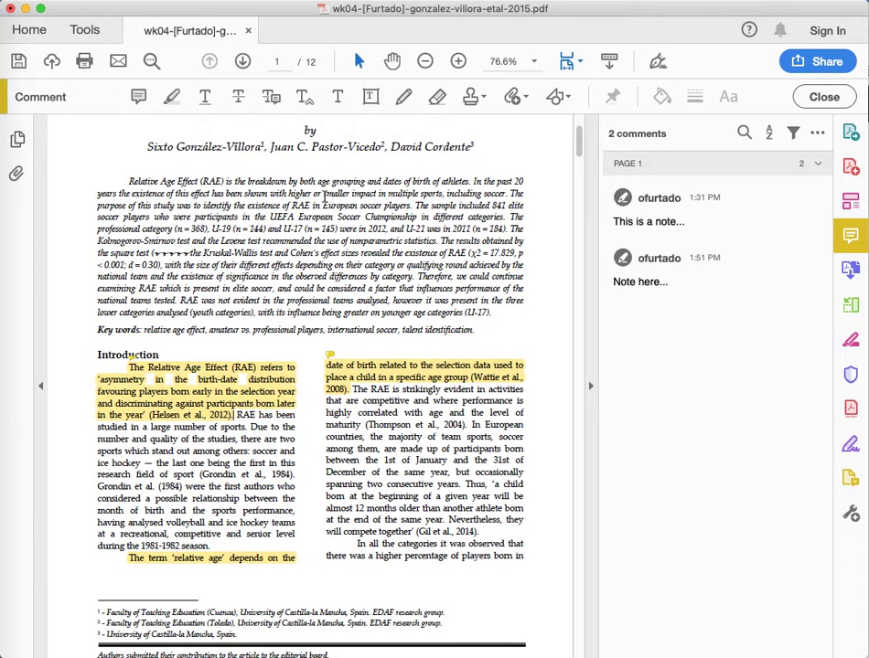